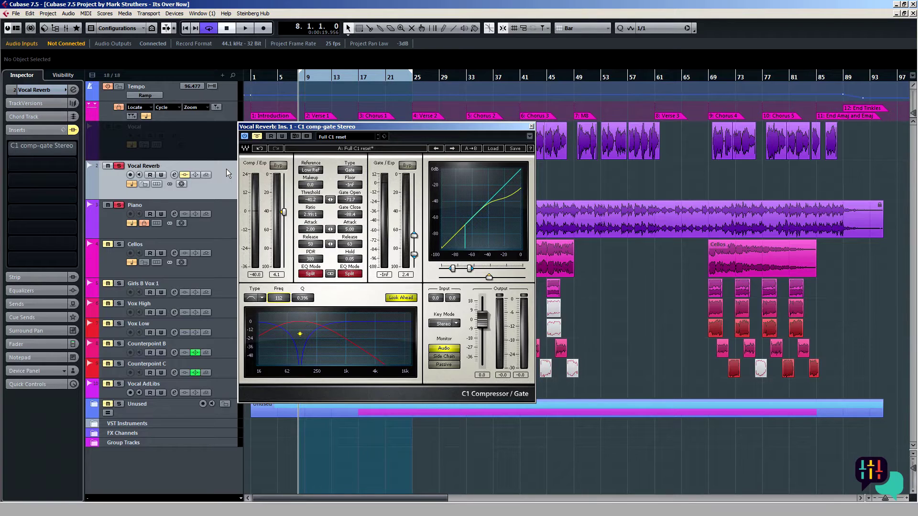
Toggle the C1 compressor's bypass.
left_click(257, 137)
left_click(257, 136)
left_click(246, 32)
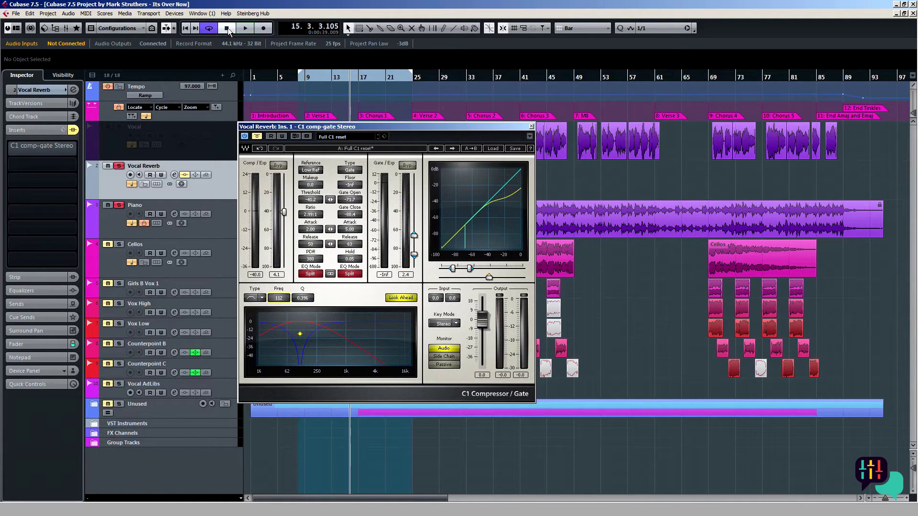
left_click(227, 27)
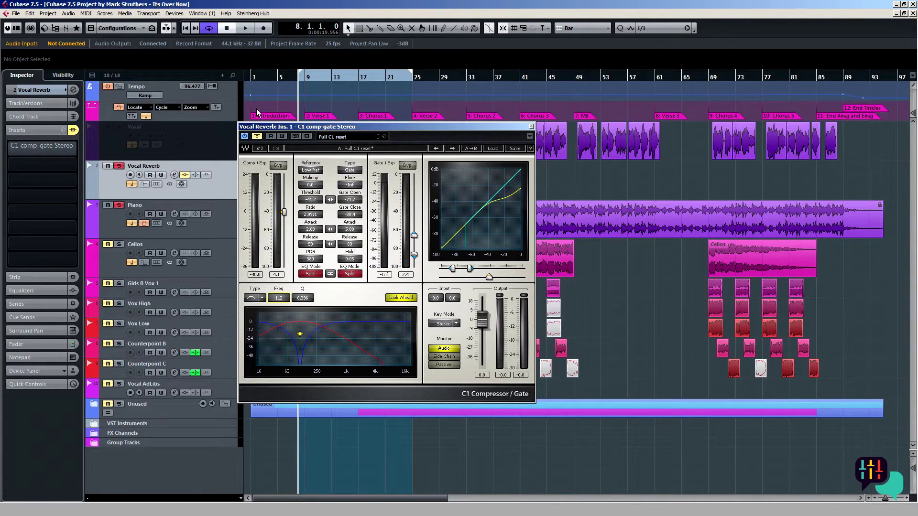
left_click(259, 136)
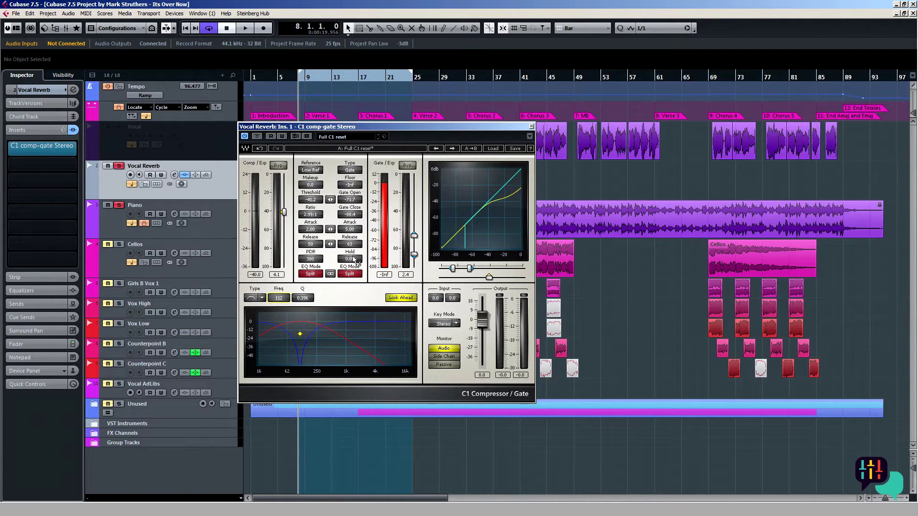
Make the sidechain filter a band at 132 Hz with Q 0.402, then bypass the compressor.
left_click(251, 300)
left_click(252, 299)
left_click_drag(299, 335, 303, 334)
left_click(257, 136)
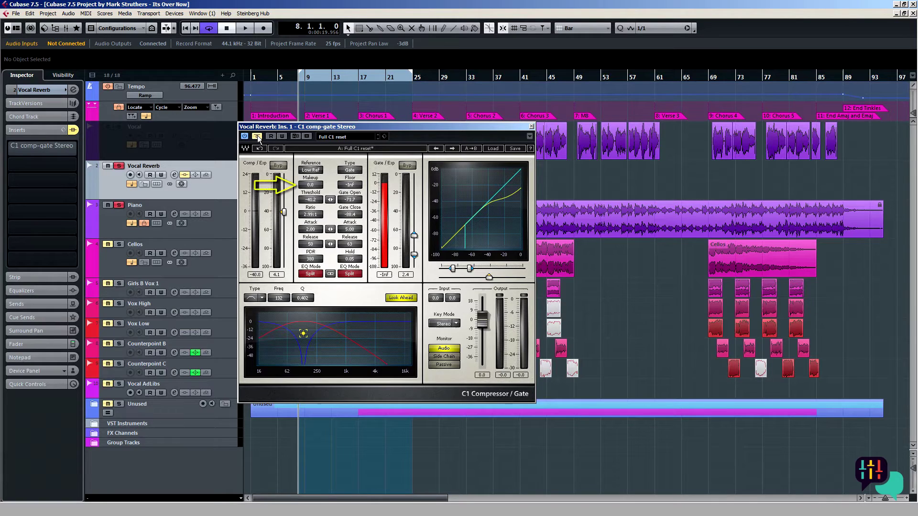
Start playback, compare bypassed versus active, and lower the sidechain filter to 100 Hz.
left_click(243, 29)
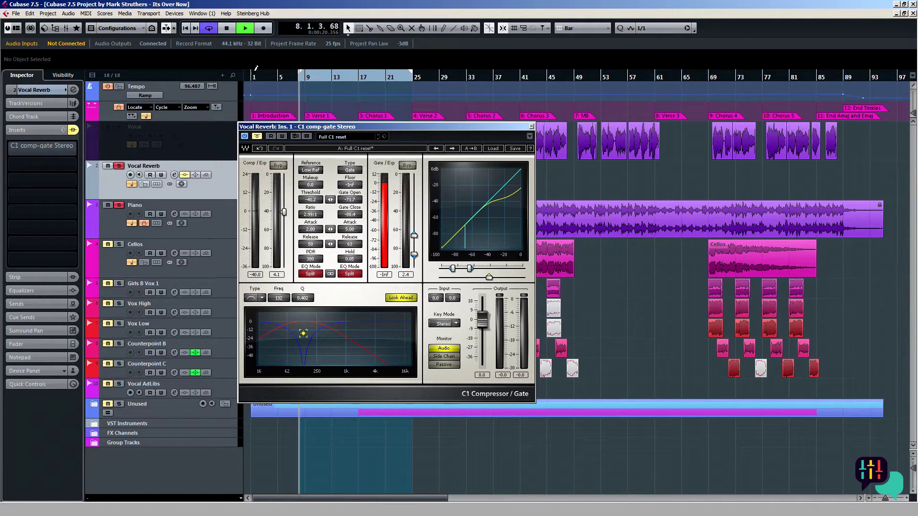
left_click(258, 136)
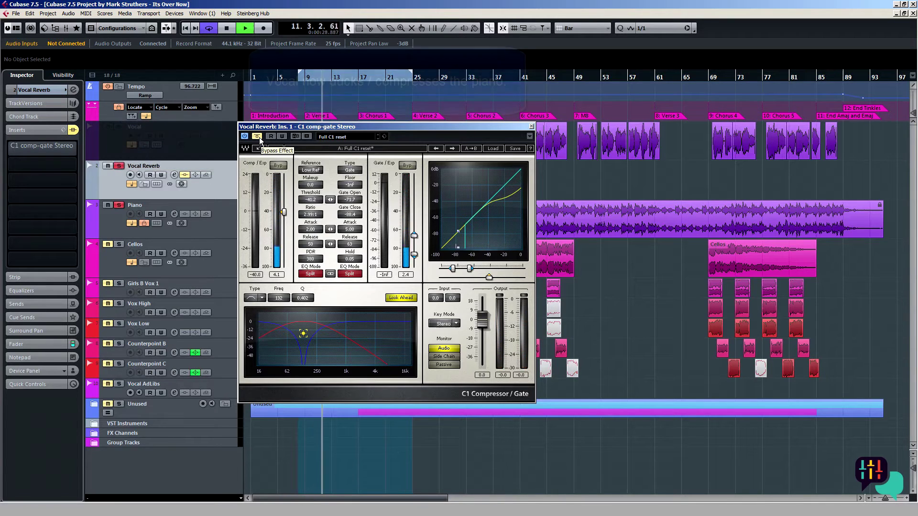
left_click(258, 136)
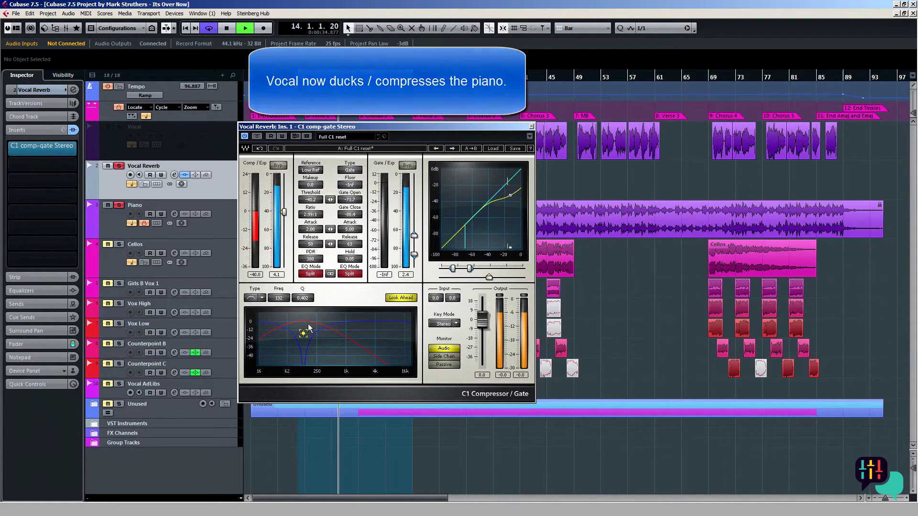
left_click_drag(306, 337, 297, 330)
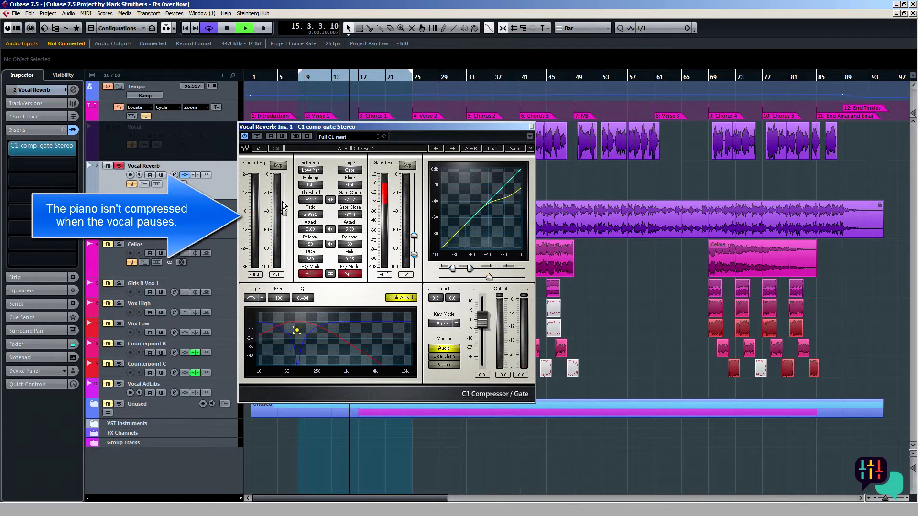
Compare bypass again, then pull the compressor threshold down to about -45 dB.
left_click(257, 136)
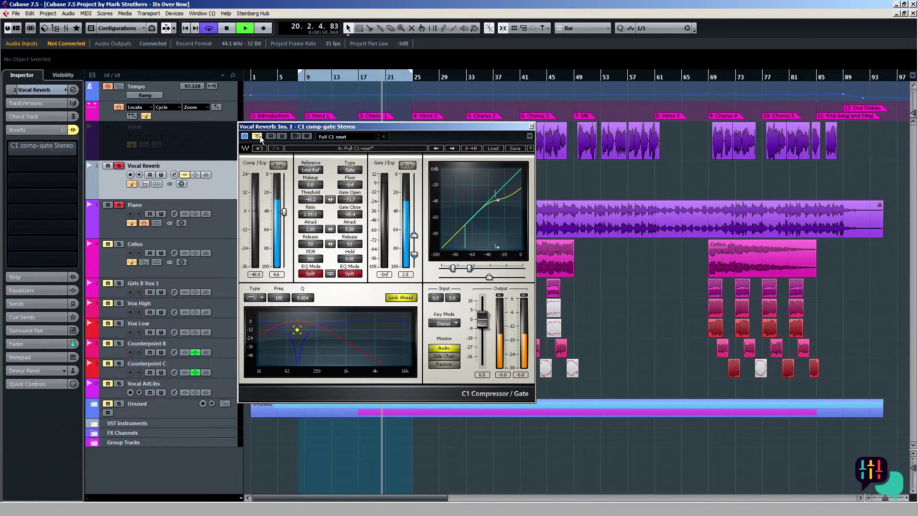
left_click(260, 137)
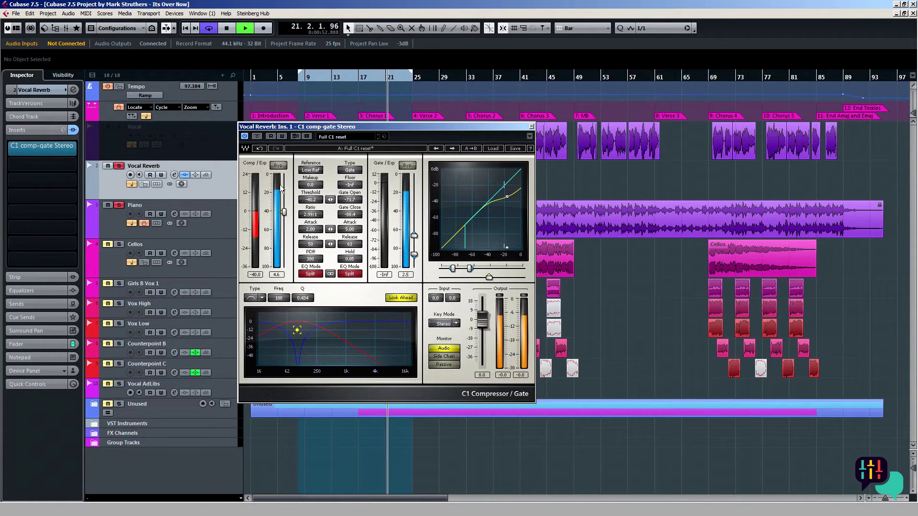
left_click_drag(284, 211, 284, 230)
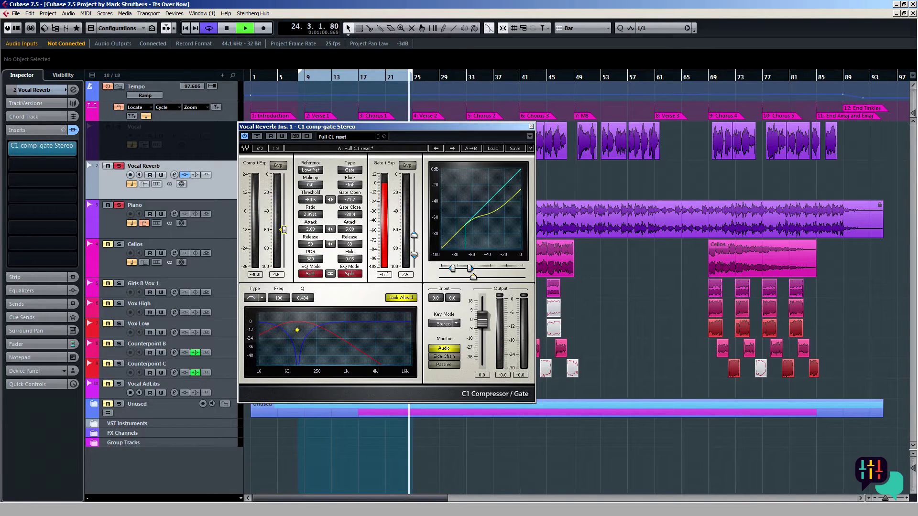
Stop playback.
left_click(227, 29)
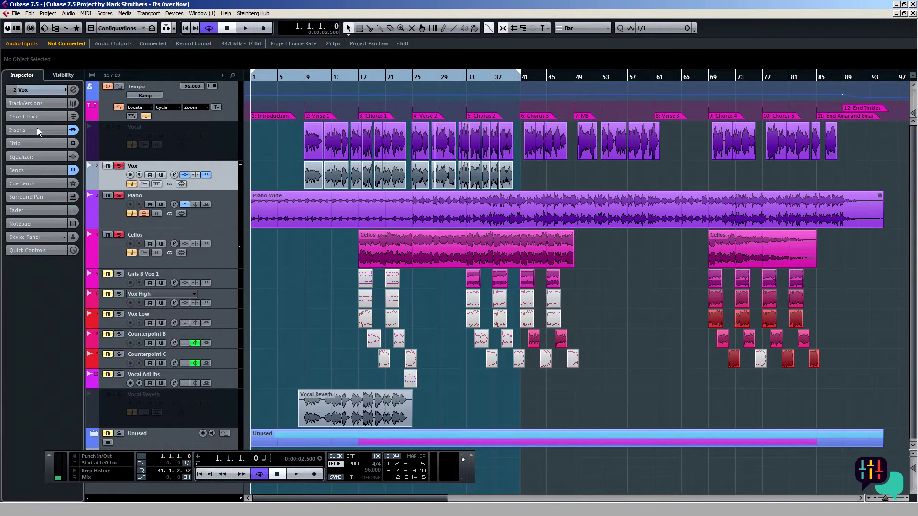
Expand the Vox track's inserts and check the RChannel and SuperTap 2-Taps editors.
left_click(37, 131)
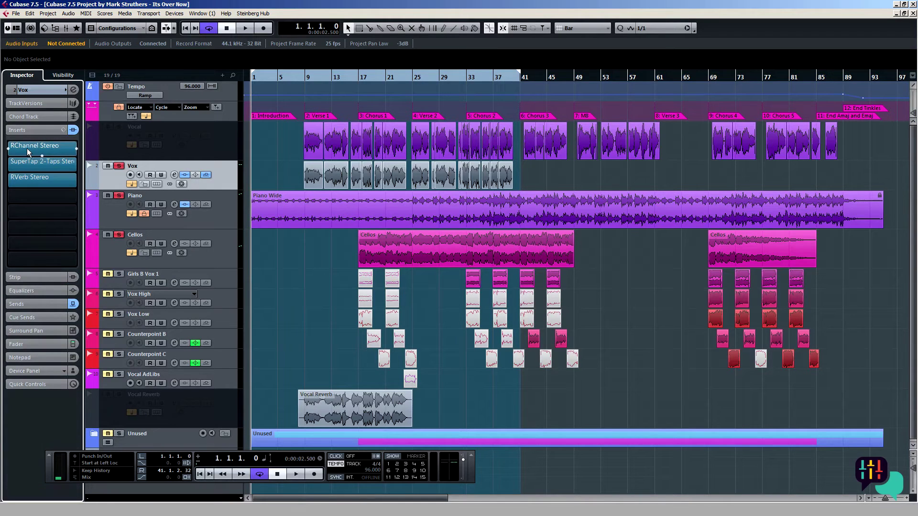
left_click(70, 150)
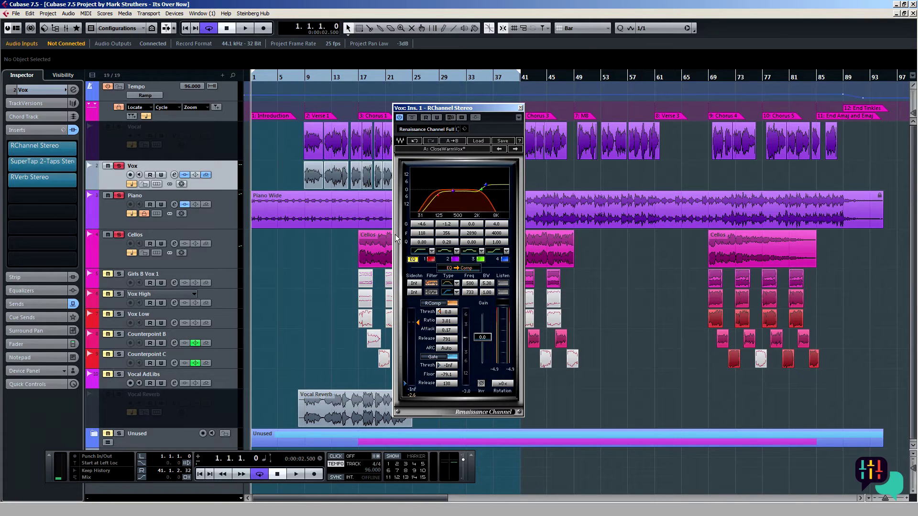
left_click(521, 108)
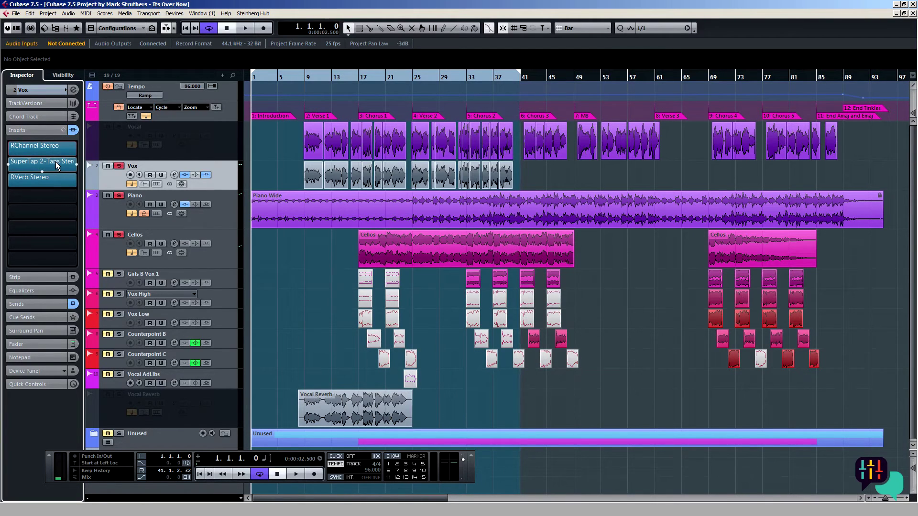
left_click(65, 164)
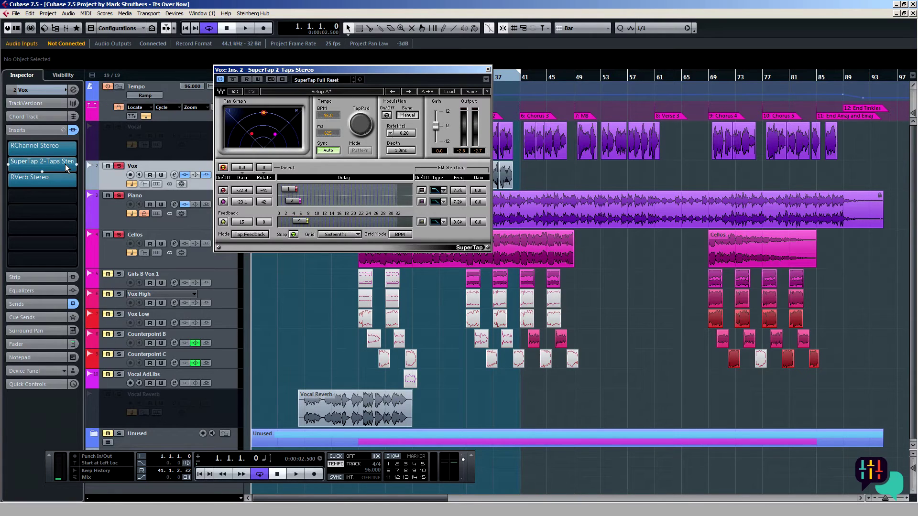
left_click(489, 70)
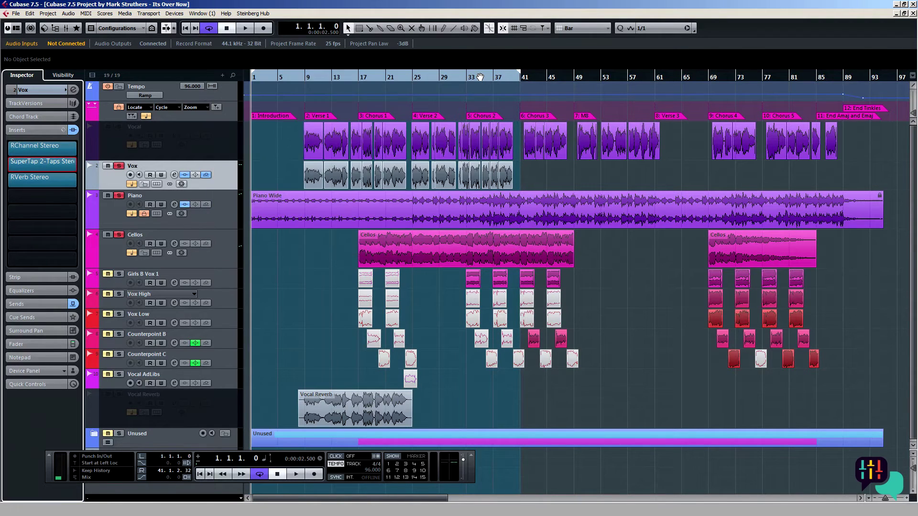
Check the RVerb Stereo editor, close it, and collapse the Vox inserts list.
left_click(69, 183)
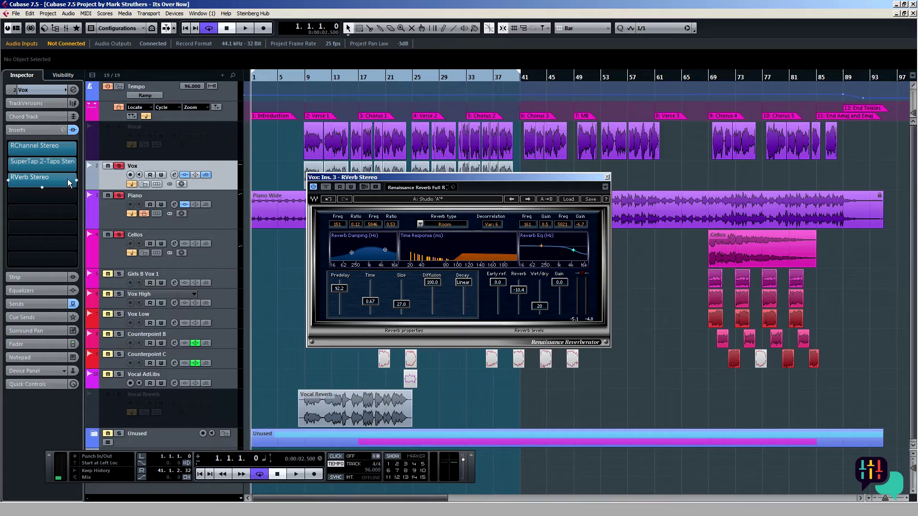
left_click(69, 182)
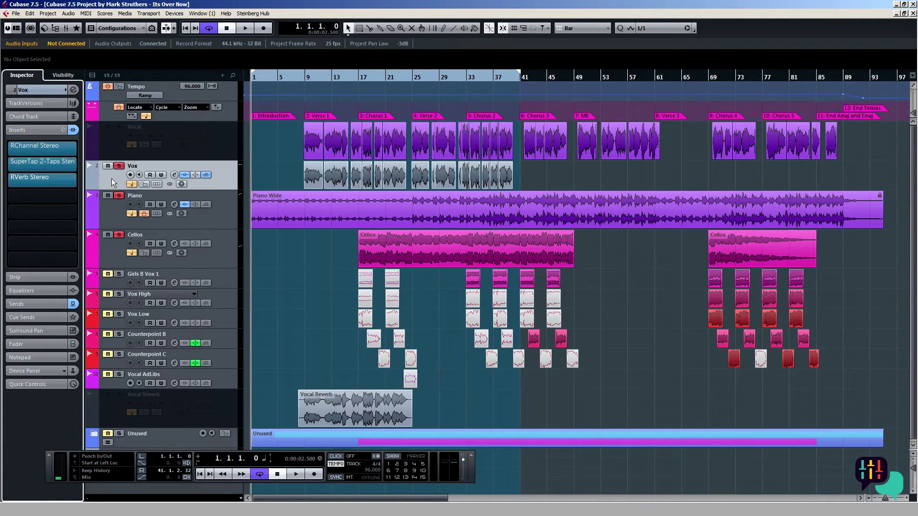
left_click(41, 130)
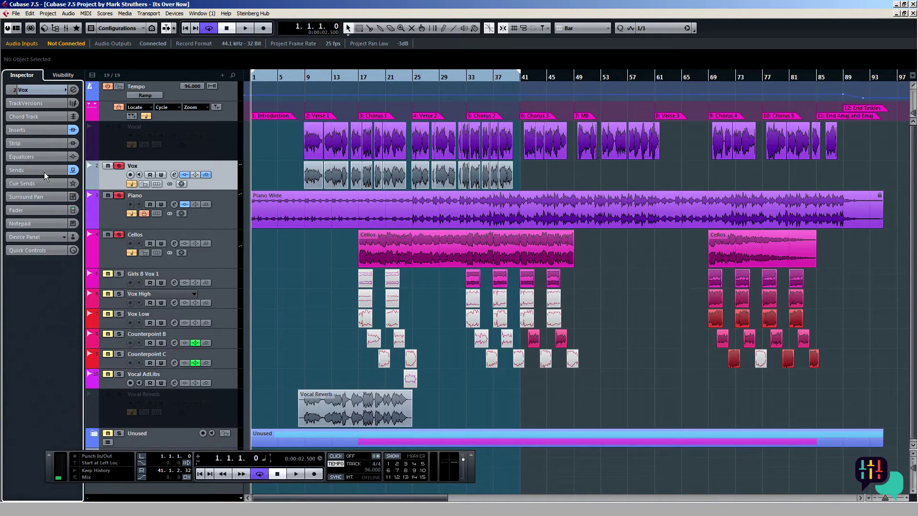
left_click(44, 170)
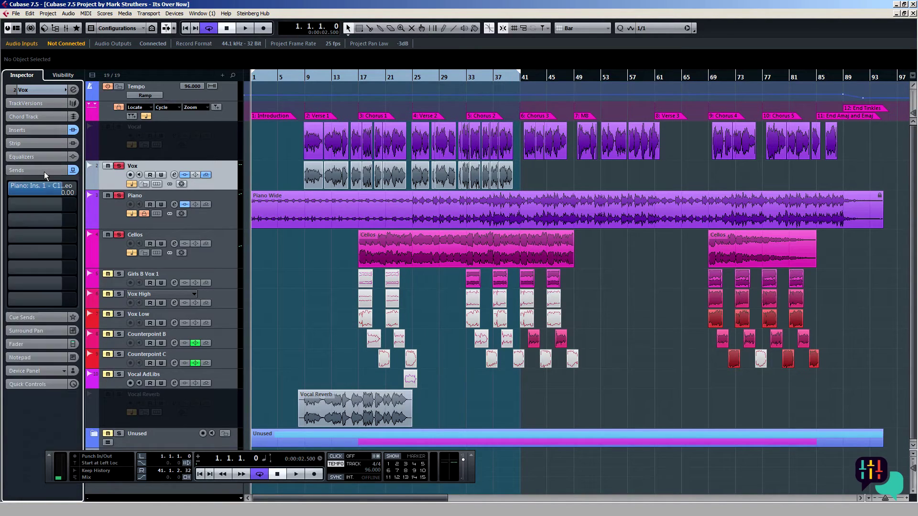
left_click(76, 190)
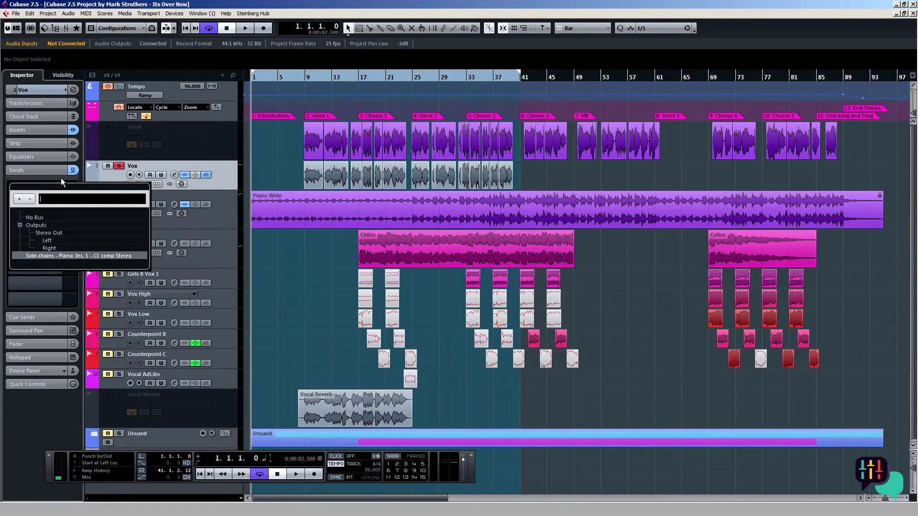
left_click(48, 171)
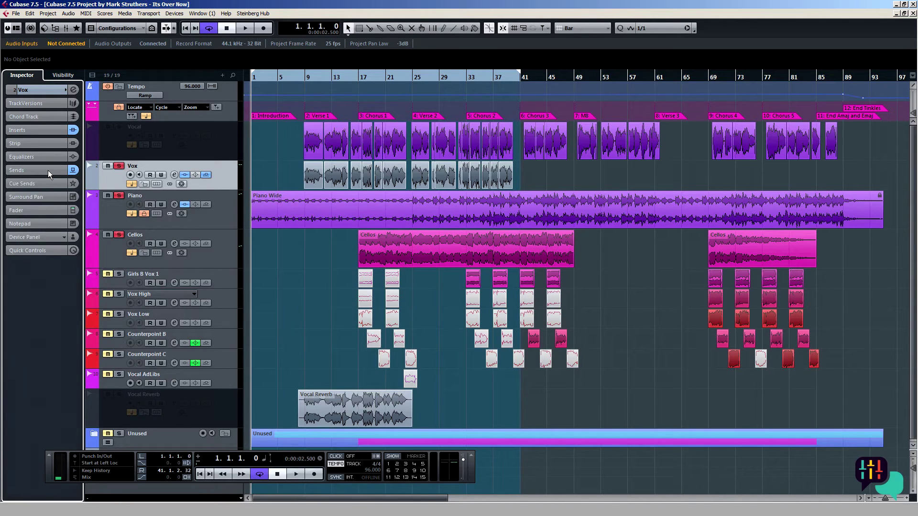
left_click(117, 216)
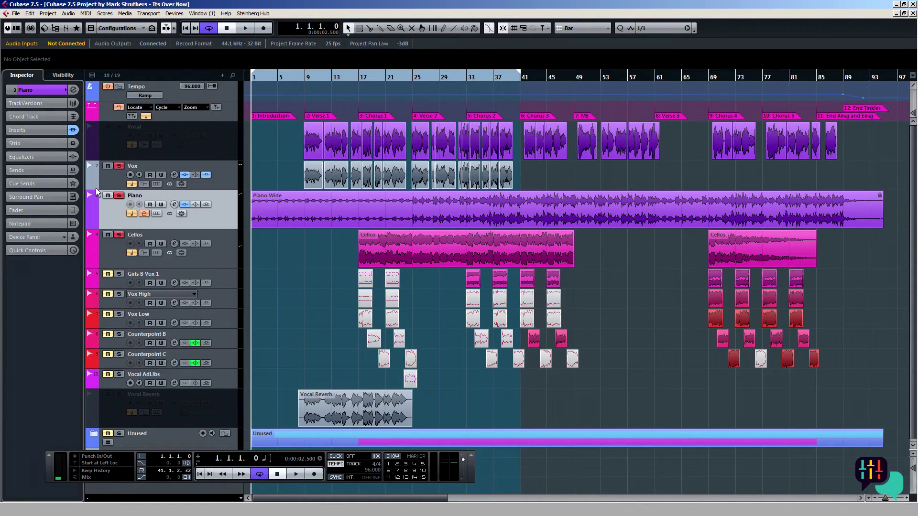
Expand the Piano track's inserts and open its C1 comp Stereo editor.
left_click(42, 129)
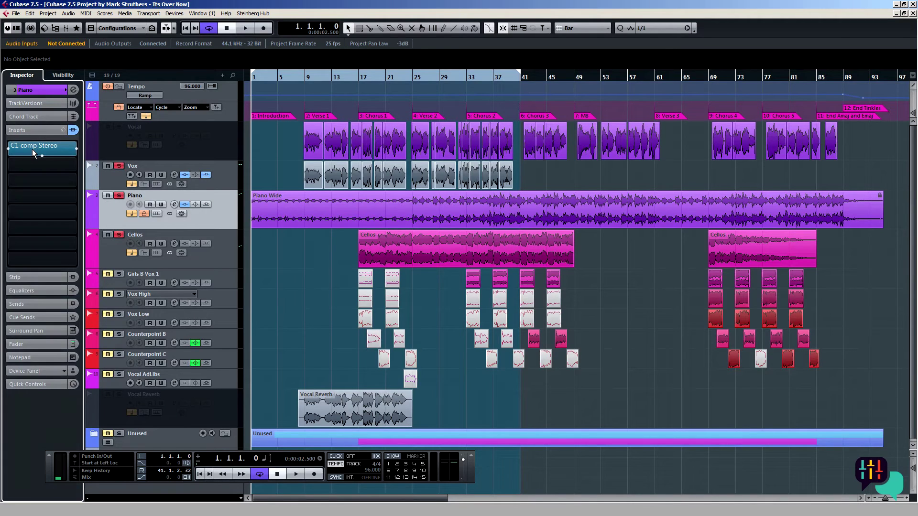
left_click(33, 149)
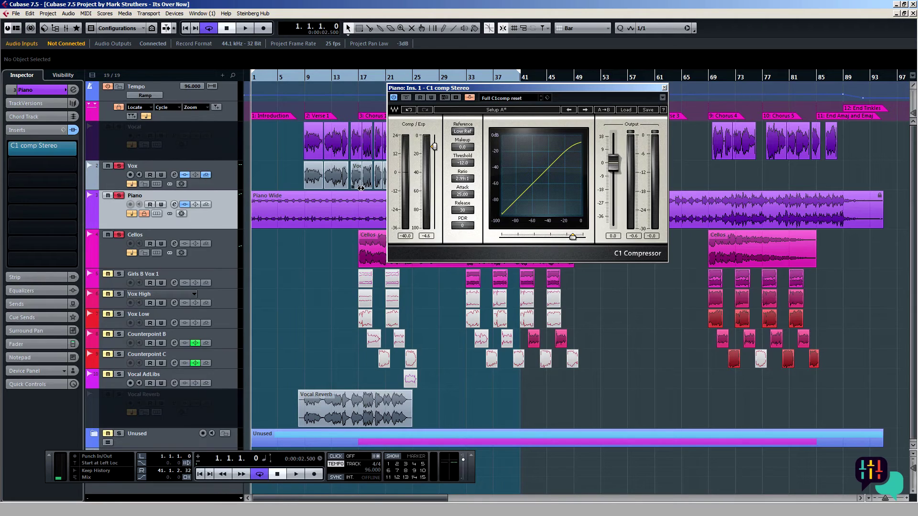
Start playback and tune the Piano C1 threshold to about -13.9 dB, then select Cellos.
left_click(245, 28)
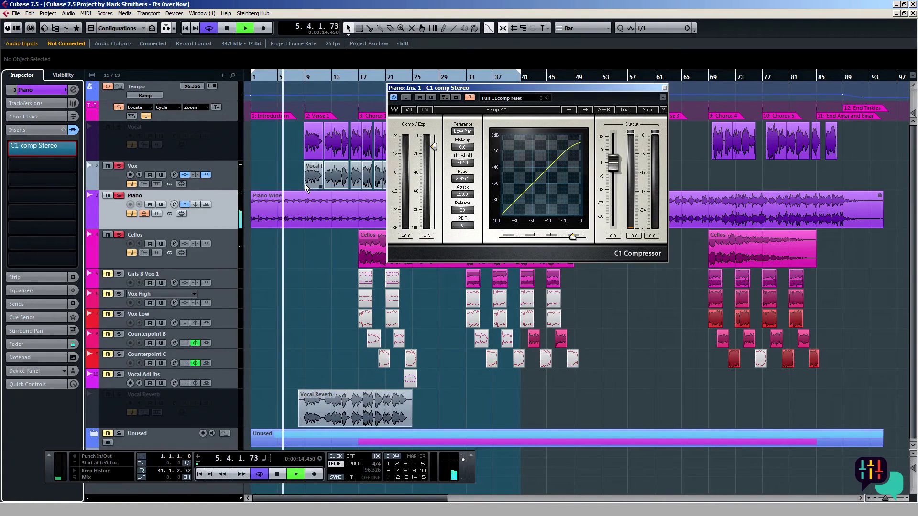
left_click(36, 131)
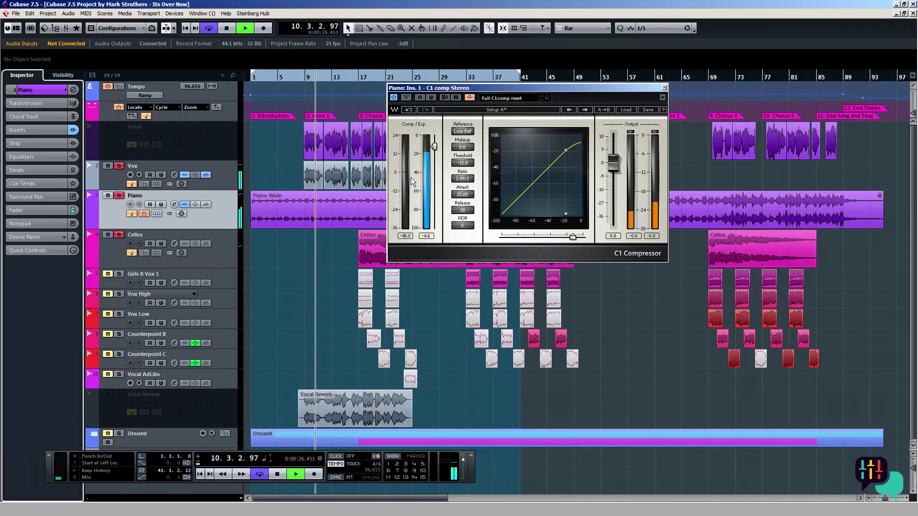
left_click_drag(435, 147, 434, 150)
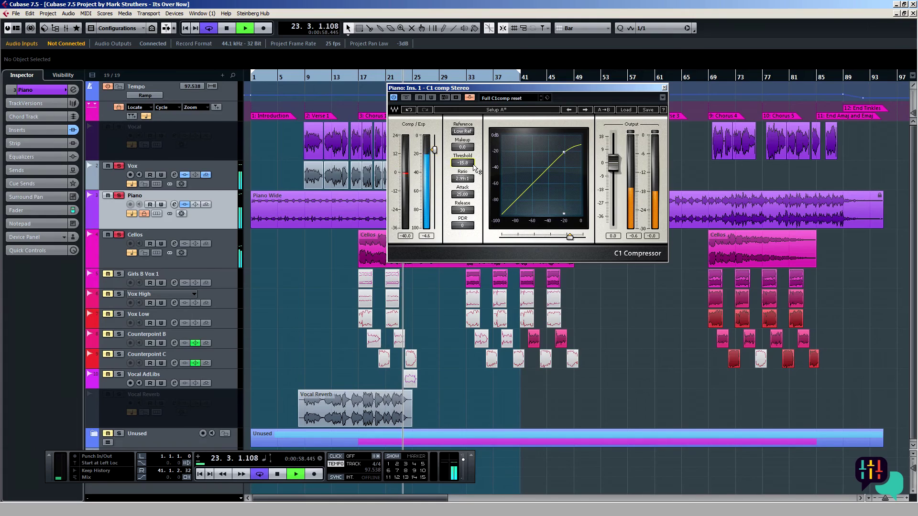
left_click_drag(571, 236, 571, 236)
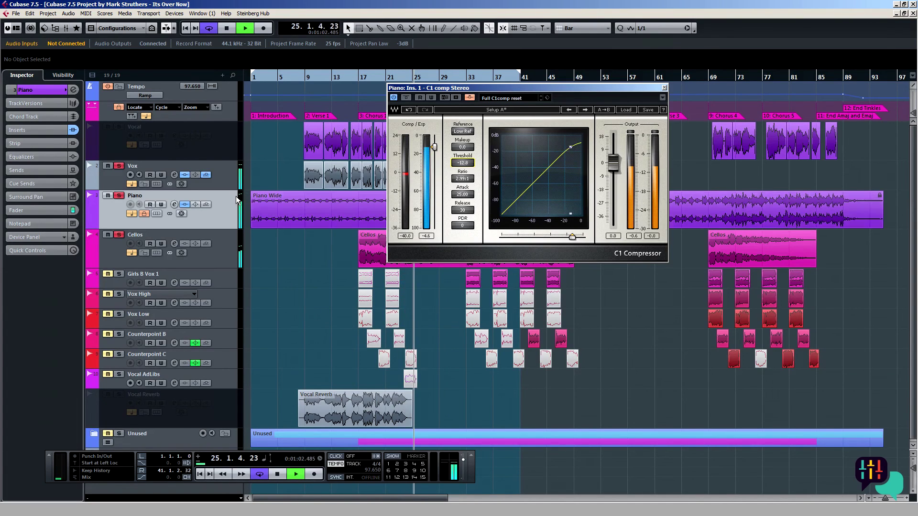
left_click(116, 251)
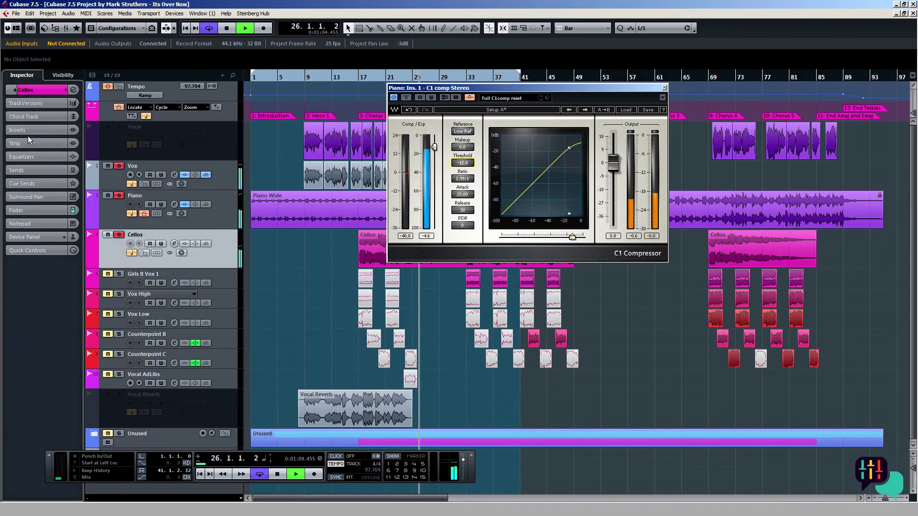
Lower the Cellos volume from -16.0 to about -22 dB and switch off cycle looping.
left_click(35, 92)
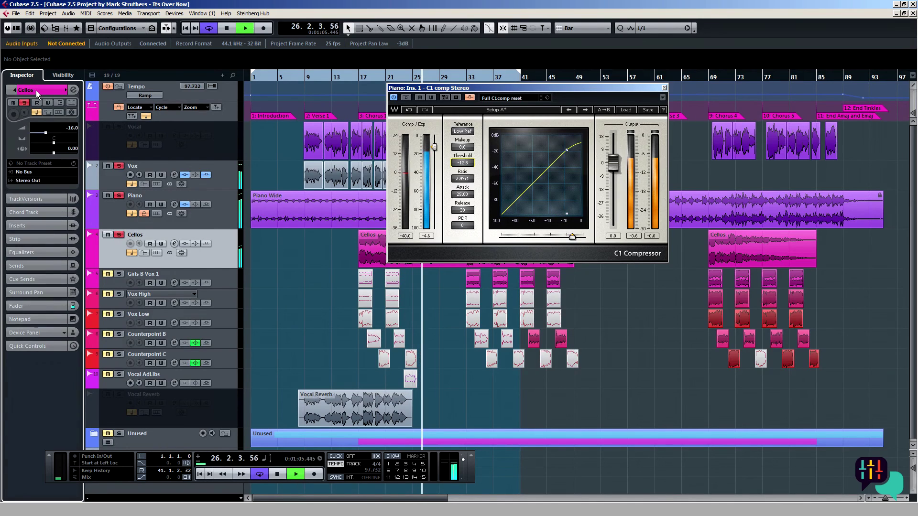
double_click(74, 130)
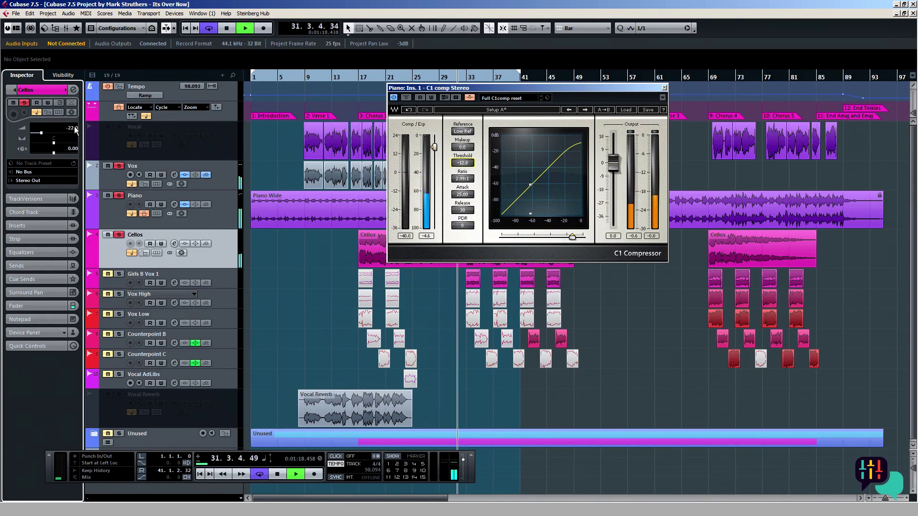
left_click(47, 91)
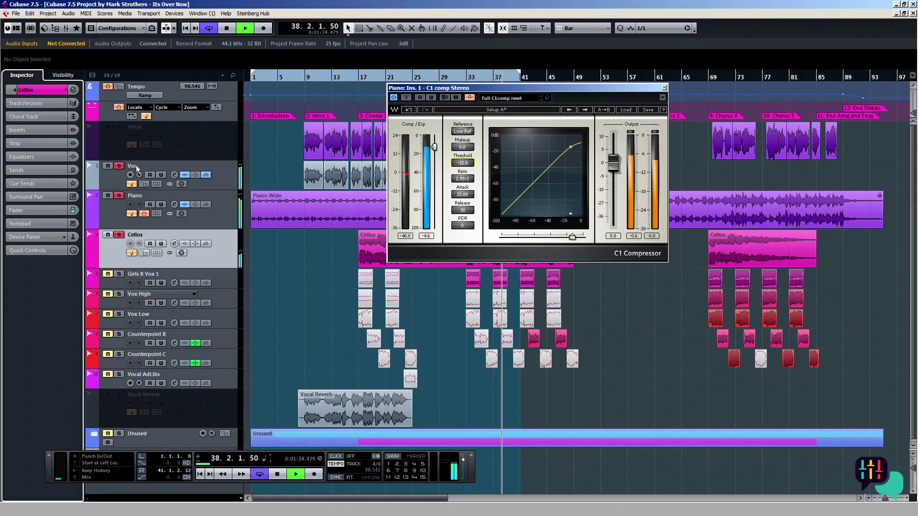
left_click(213, 27)
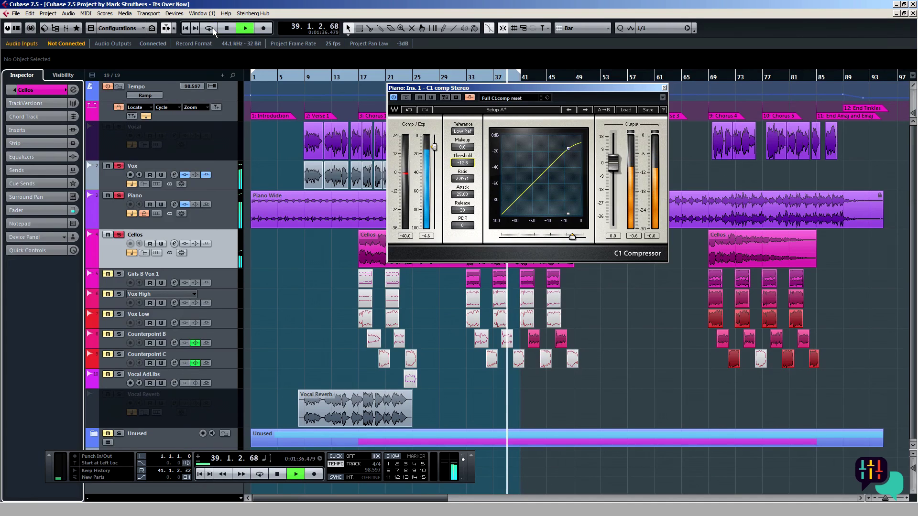